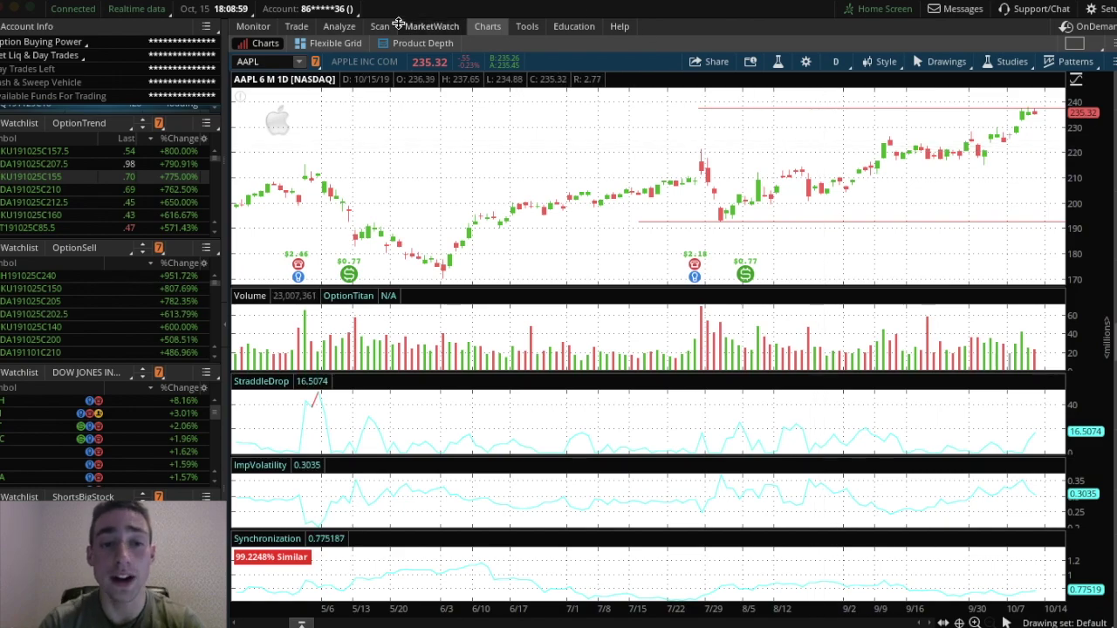
Create a buy order for the AAPL 15 NOV 19 250 call and set the advanced order type to 1st trgs OCO.
{"action": "left_click", "coordinate": [294, 27]}
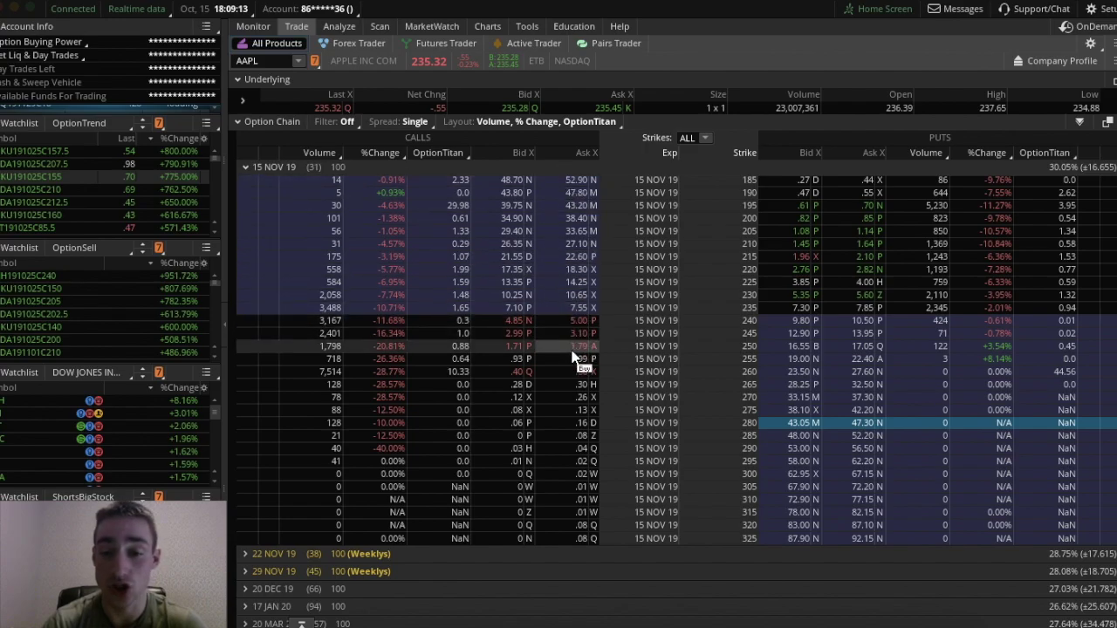
{"action": "left_click", "coordinate": [570, 350]}
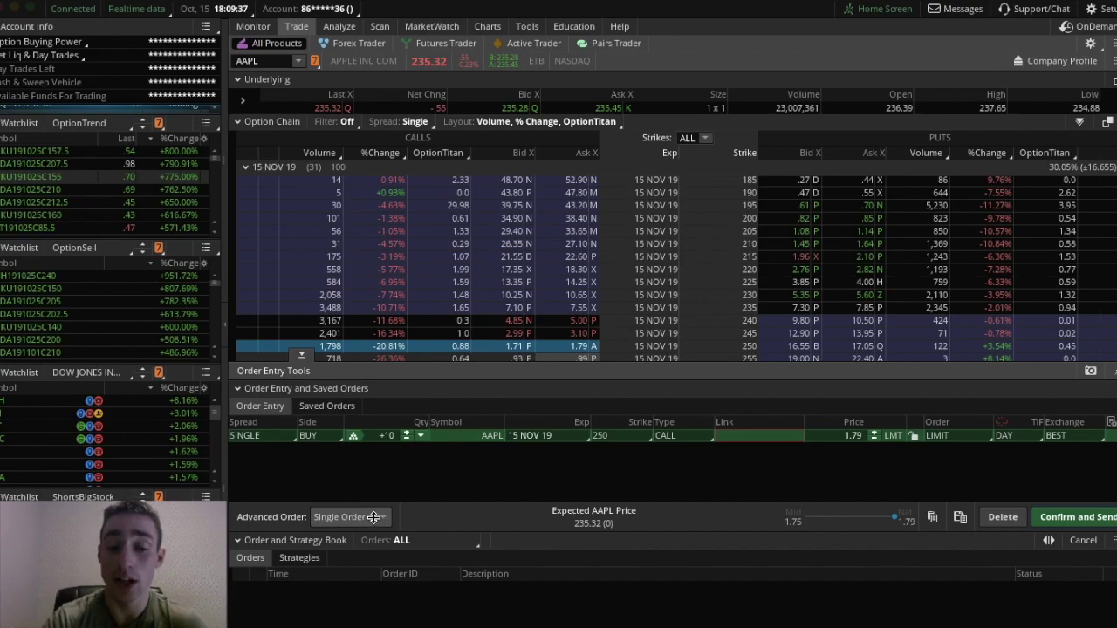
{"action": "left_click", "coordinate": [372, 517]}
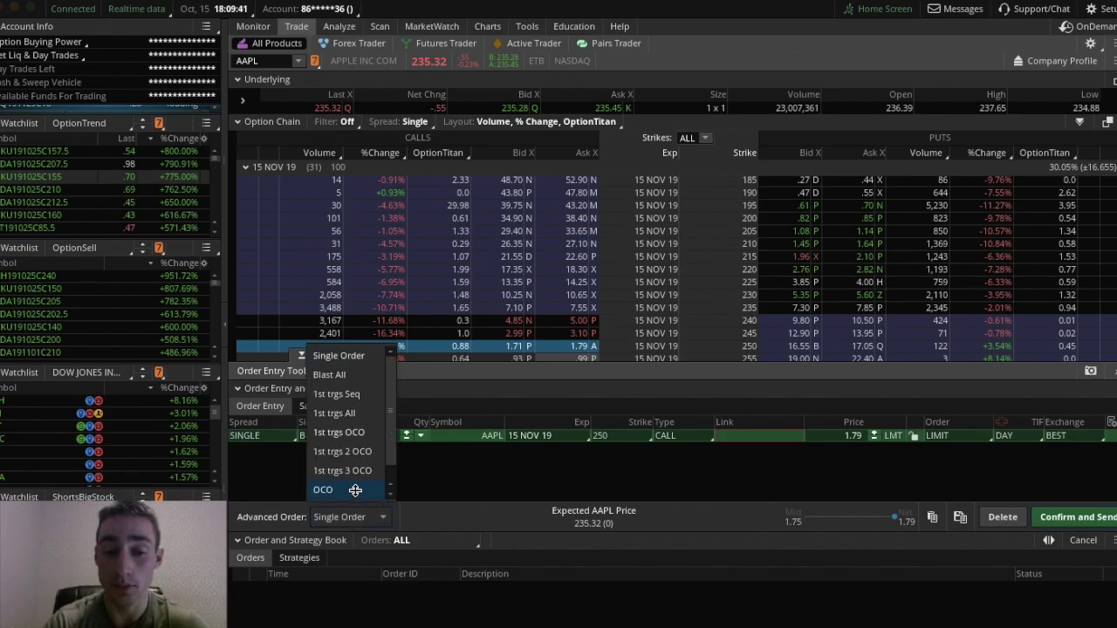
{"action": "left_click", "coordinate": [357, 432]}
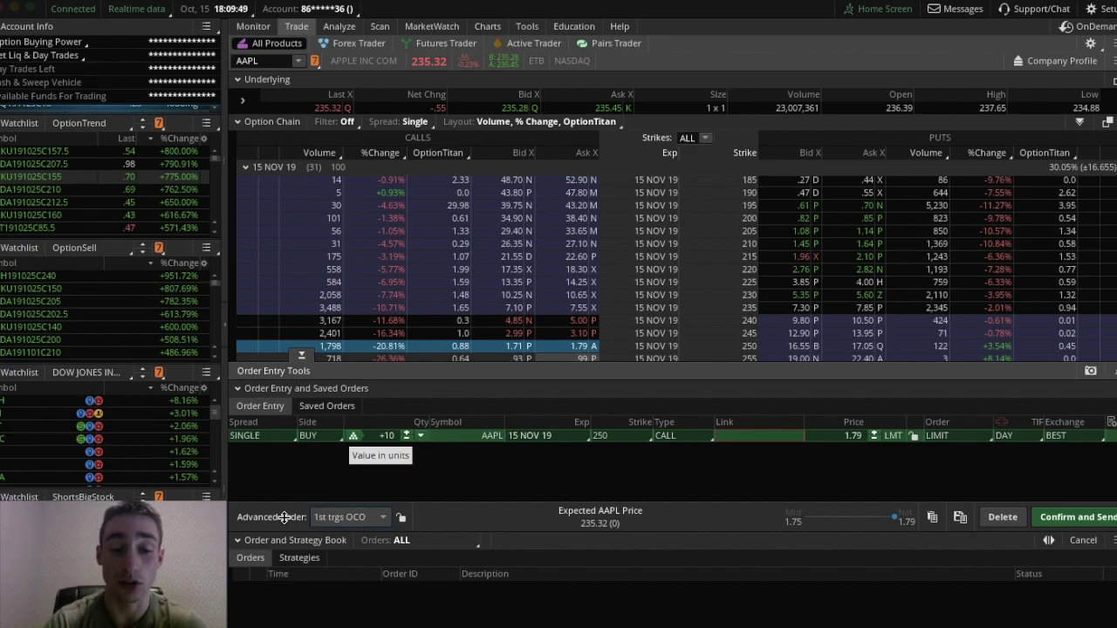
{"action": "left_click", "coordinate": [360, 519]}
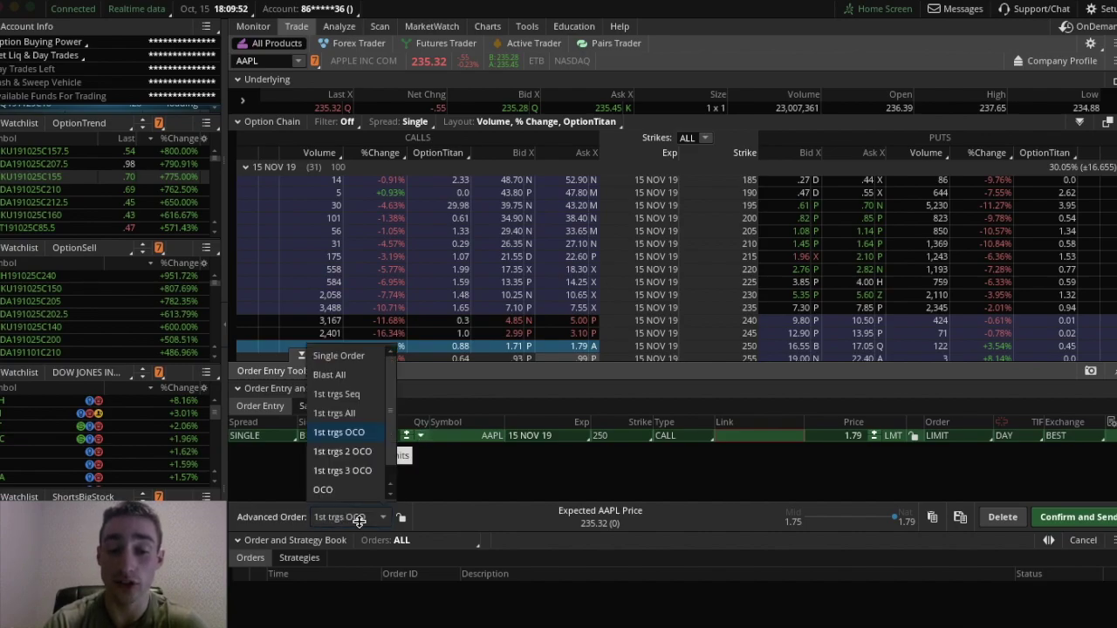
{"action": "left_click", "coordinate": [340, 434]}
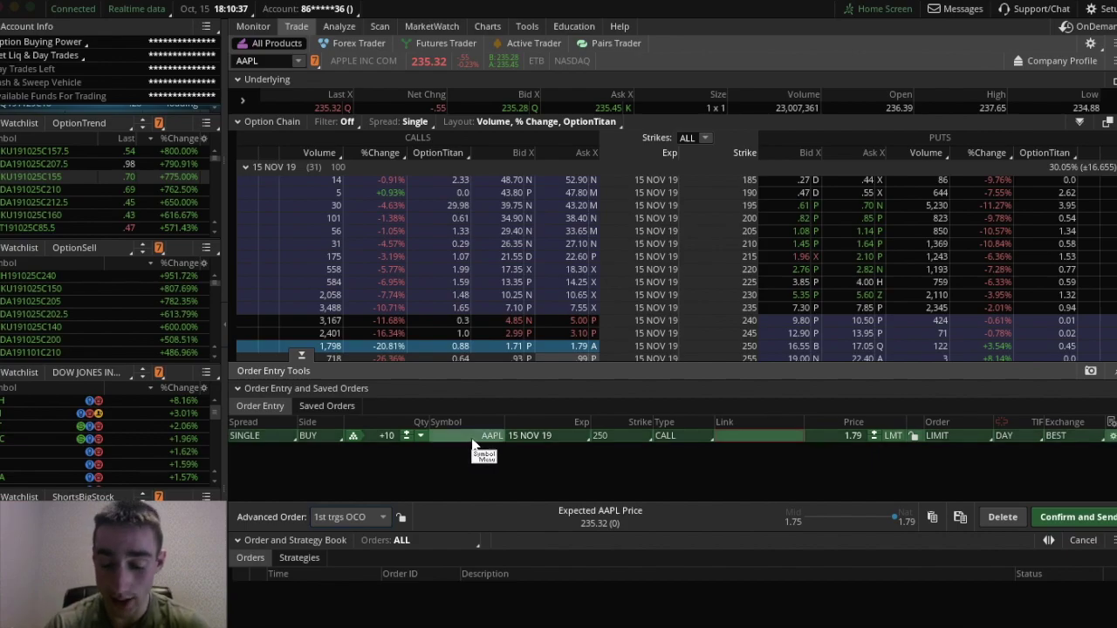
Add an opposite sell order for the 250 call with a limit price of 1.50.
{"action": "right_click", "coordinate": [470, 436]}
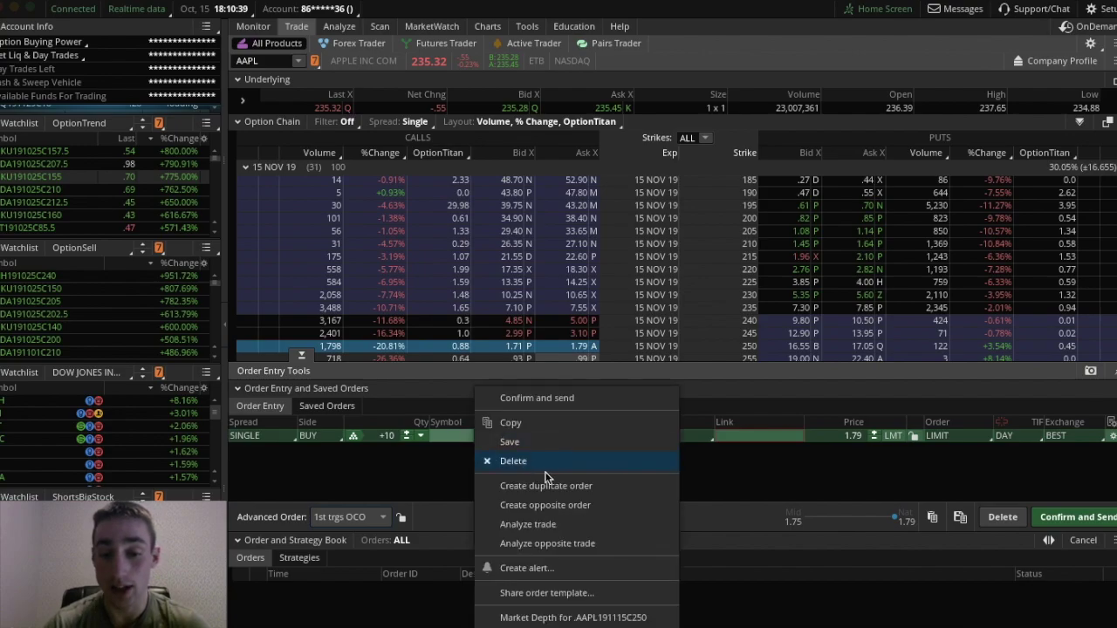
{"action": "left_click", "coordinate": [588, 505]}
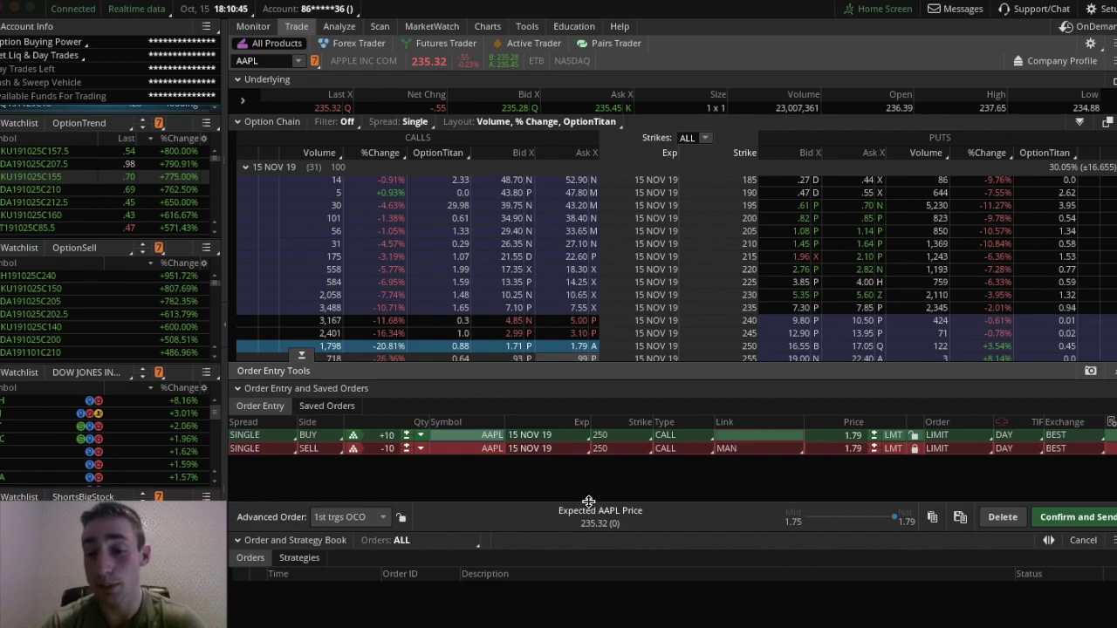
{"action": "left_click", "coordinate": [853, 449]}
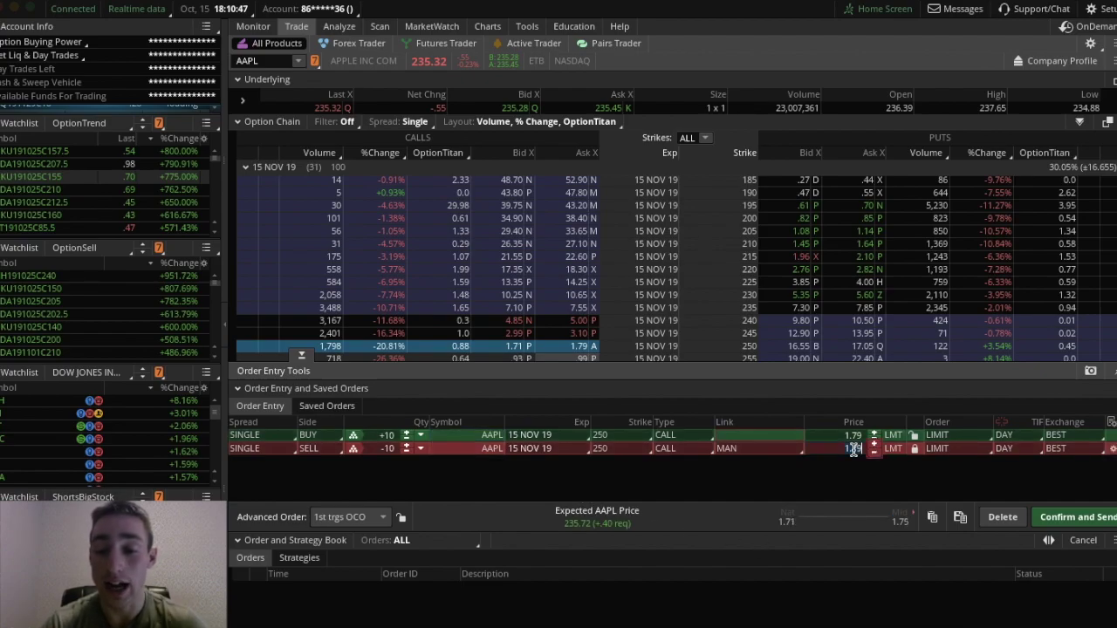
{"action": "type", "text": "1.50"}
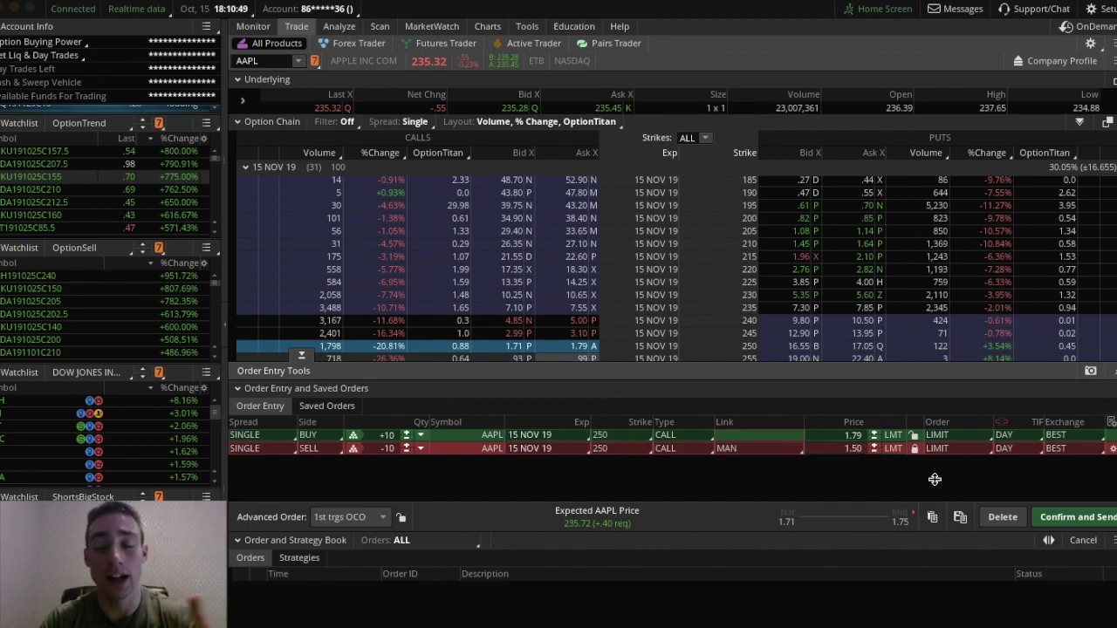
{"action": "key", "text": "Return"}
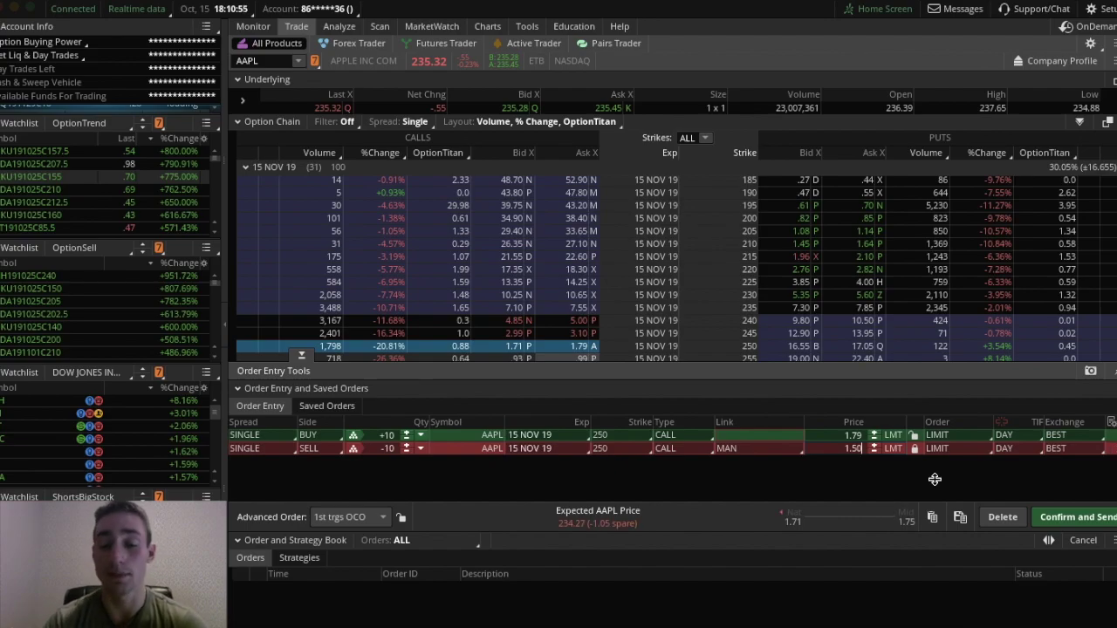
Add a second opposite sell order for the 250 call with a limit price of 2.50.
{"action": "right_click", "coordinate": [473, 439]}
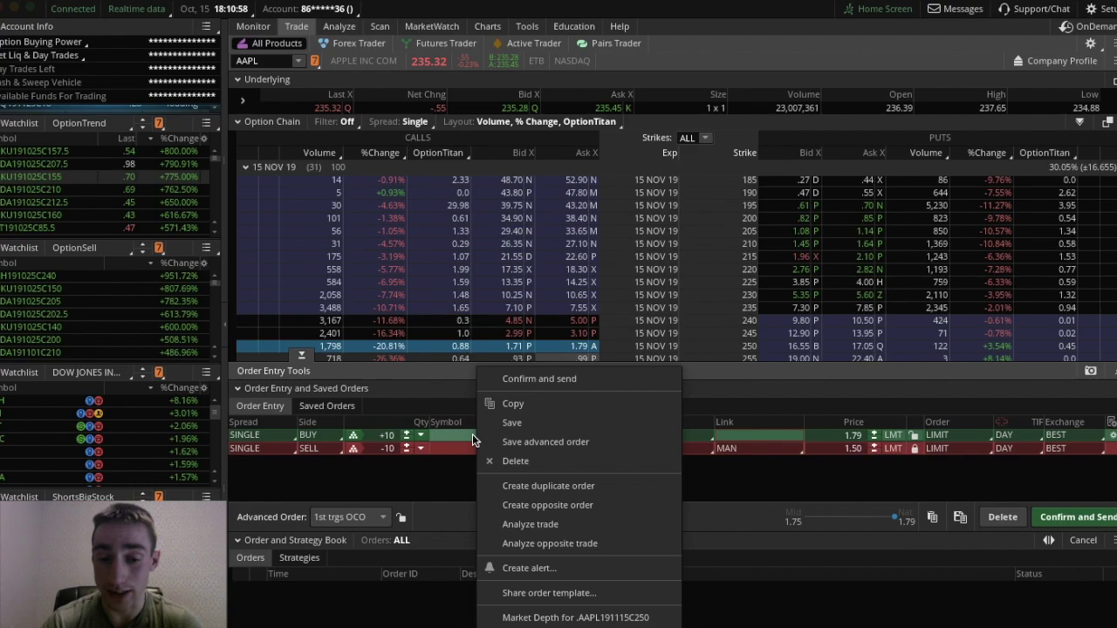
{"action": "left_click", "coordinate": [582, 506]}
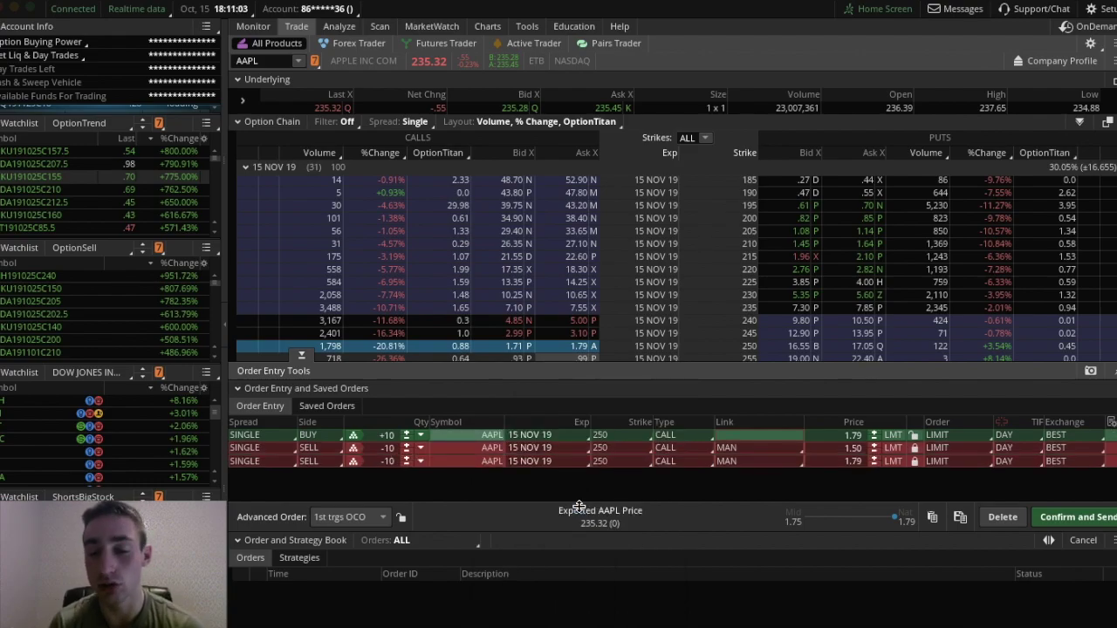
{"action": "left_click", "coordinate": [848, 461]}
{"action": "type", "text": "1.50"}
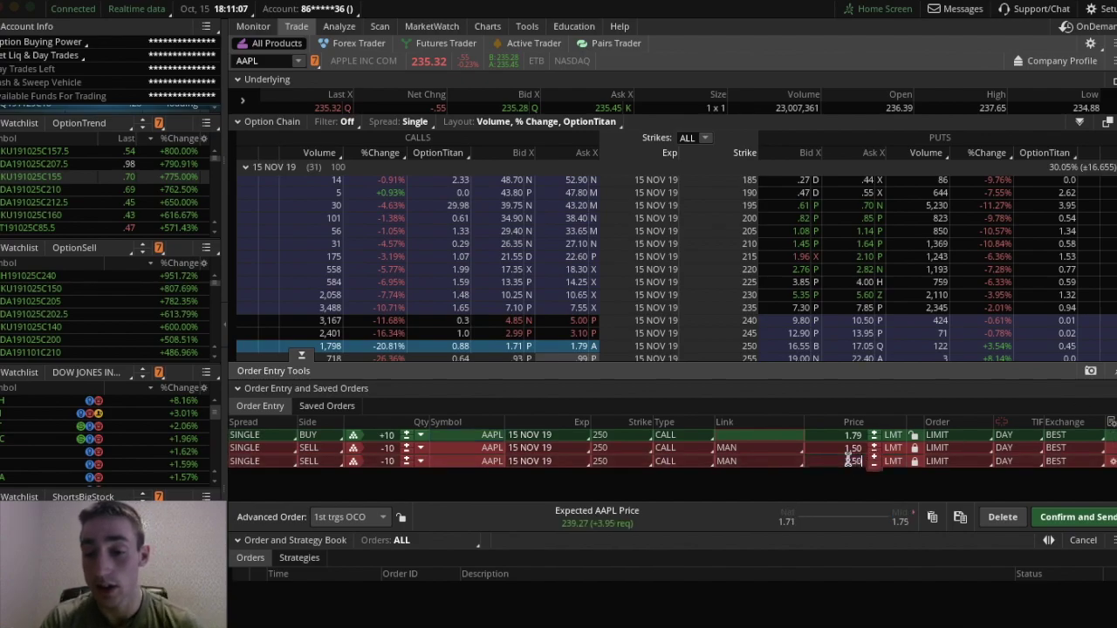
{"action": "left_click", "coordinate": [780, 460]}
{"action": "left_click", "coordinate": [780, 460]}
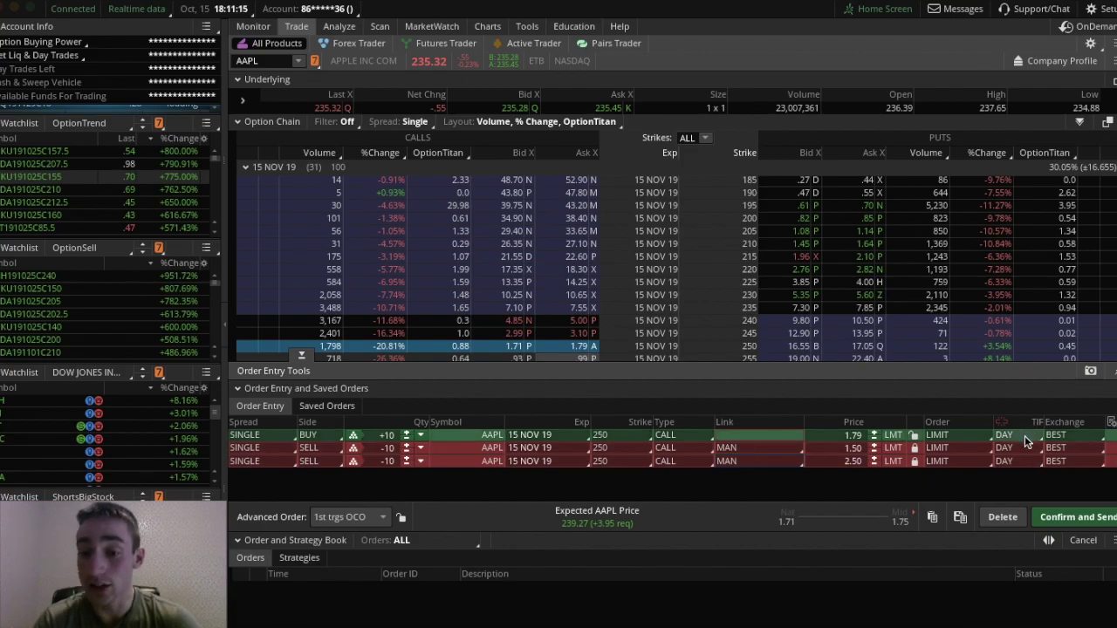
Set the time in force of the buy order and both sell orders to GTC.
{"action": "left_click", "coordinate": [1027, 438]}
{"action": "left_click", "coordinate": [1010, 476]}
{"action": "left_click", "coordinate": [1016, 449]}
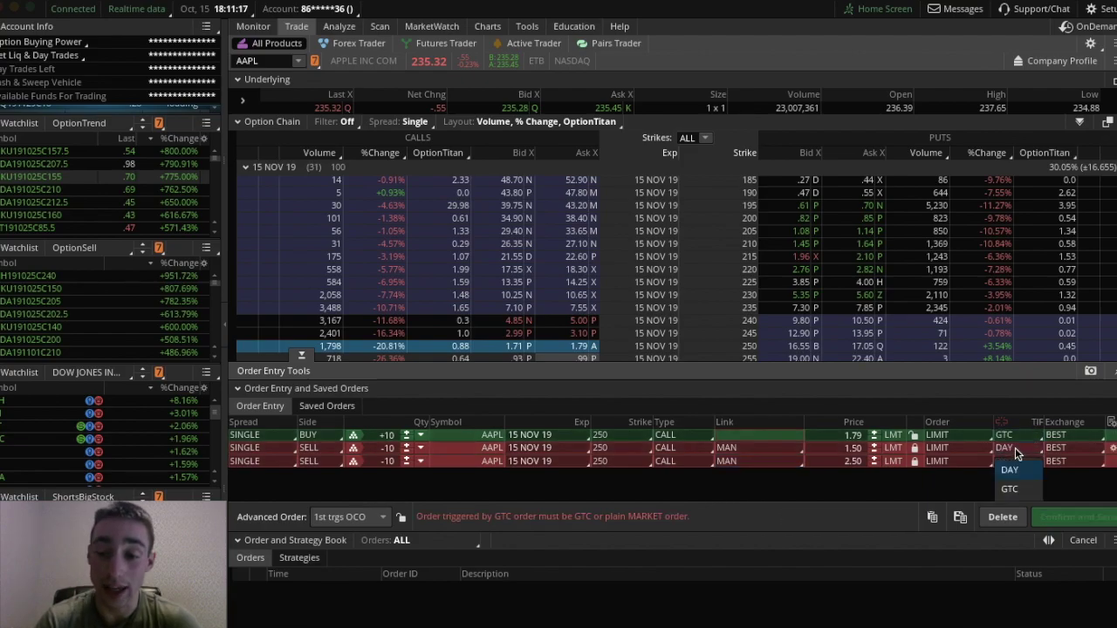
{"action": "left_click", "coordinate": [1012, 488]}
{"action": "left_click", "coordinate": [1019, 462]}
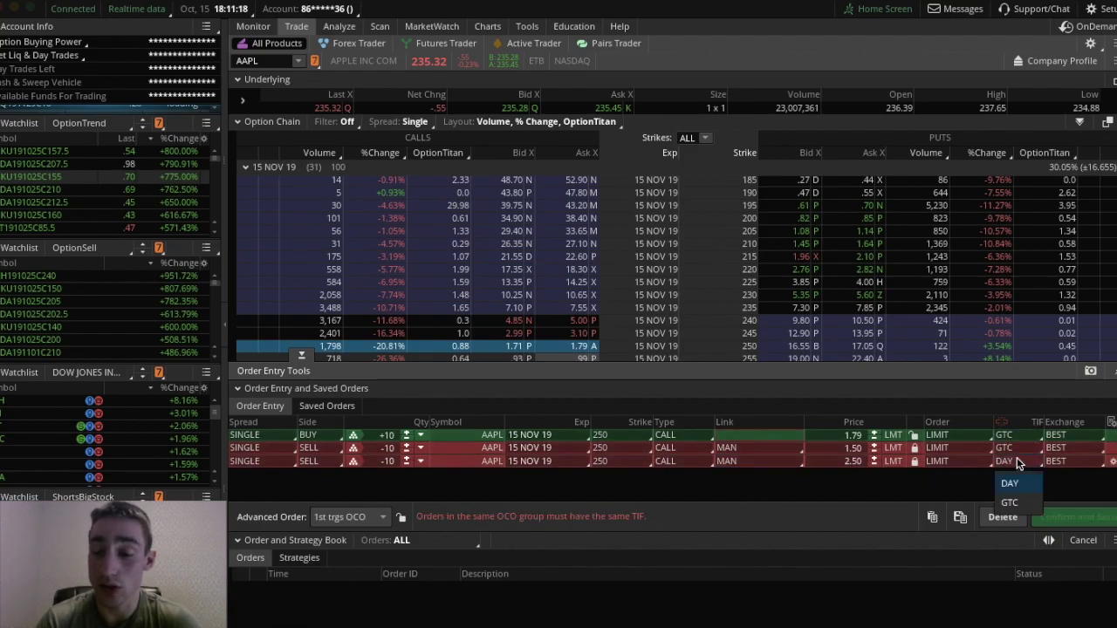
{"action": "left_click", "coordinate": [1019, 502]}
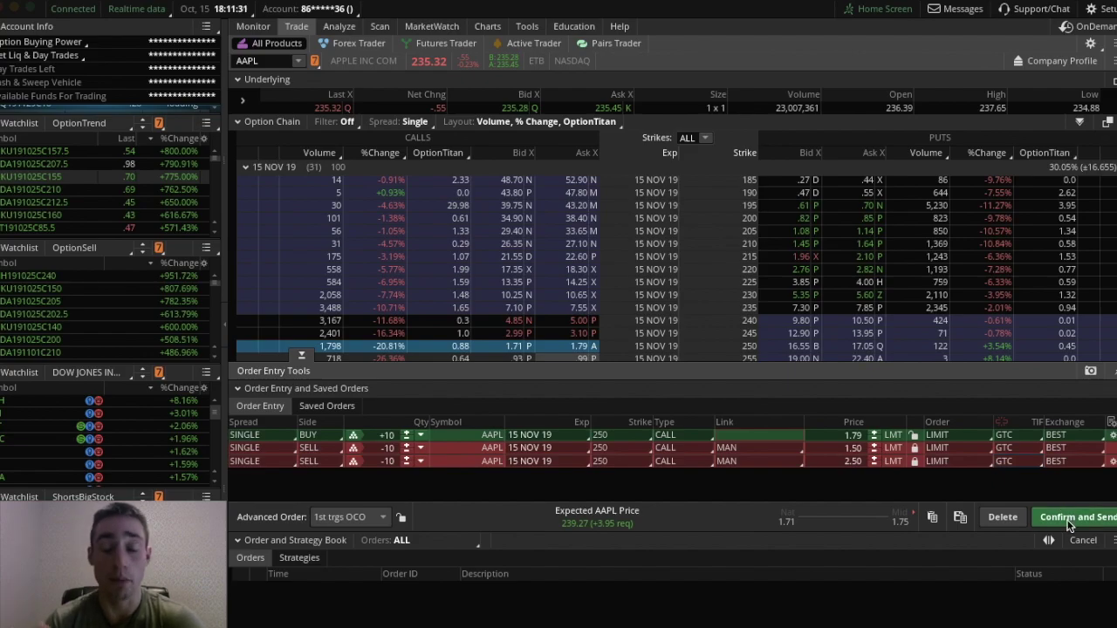
Delete the 1.50 sell order and bring the order entry area back into view.
{"action": "right_click", "coordinate": [462, 441]}
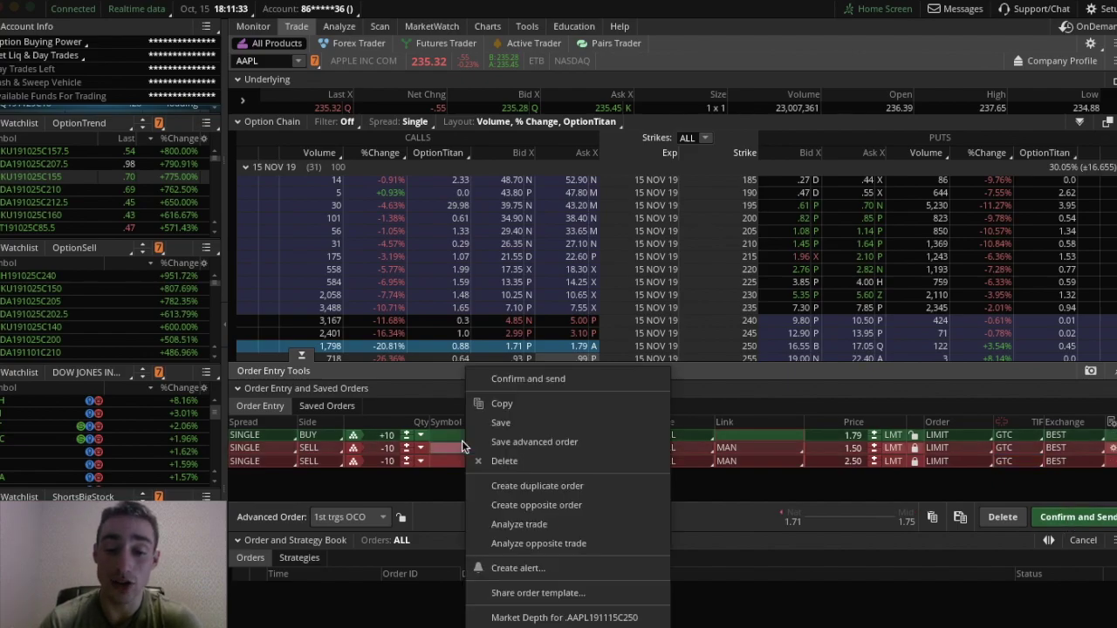
{"action": "left_click", "coordinate": [522, 461]}
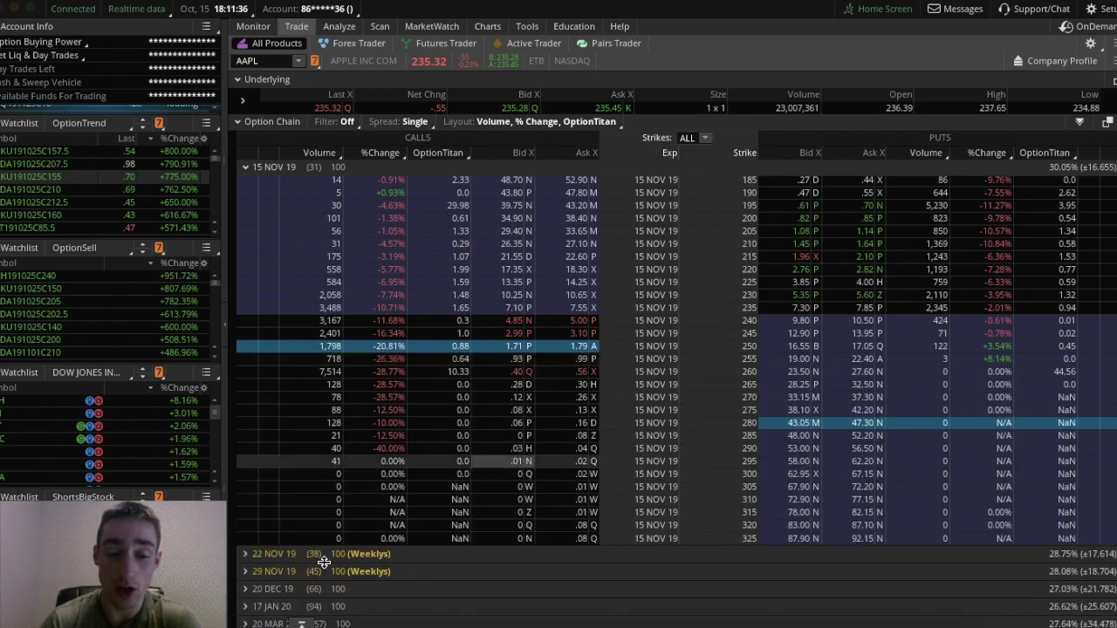
{"action": "left_click", "coordinate": [302, 623]}
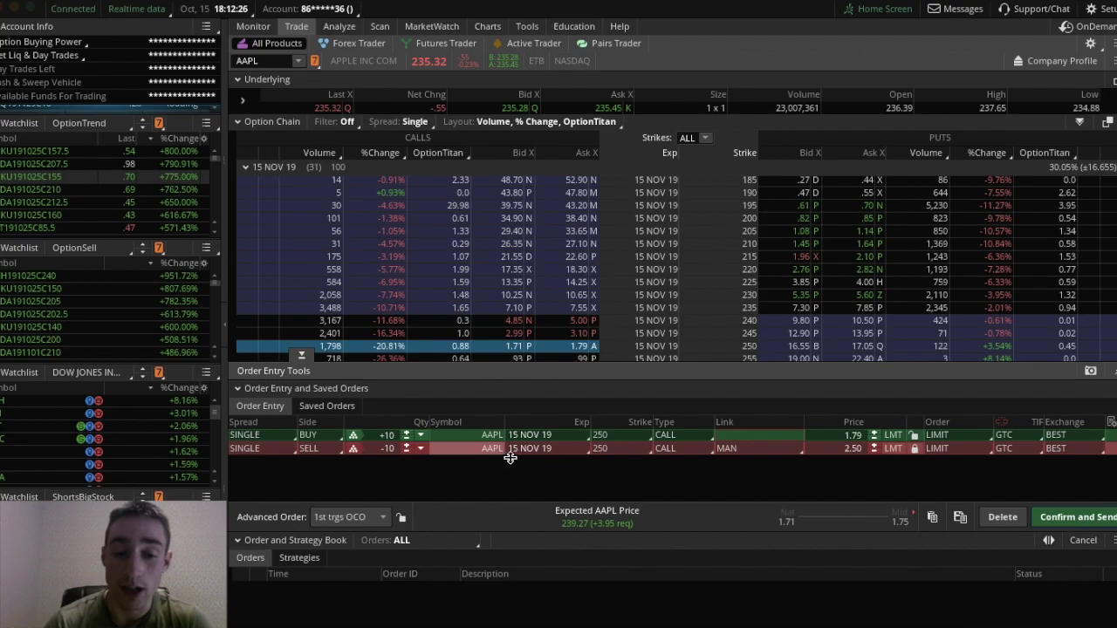
Add another sell order for the 250 call and change its order type to TRAILSTOP.
{"action": "right_click", "coordinate": [477, 449]}
{"action": "left_click", "coordinate": [600, 508]}
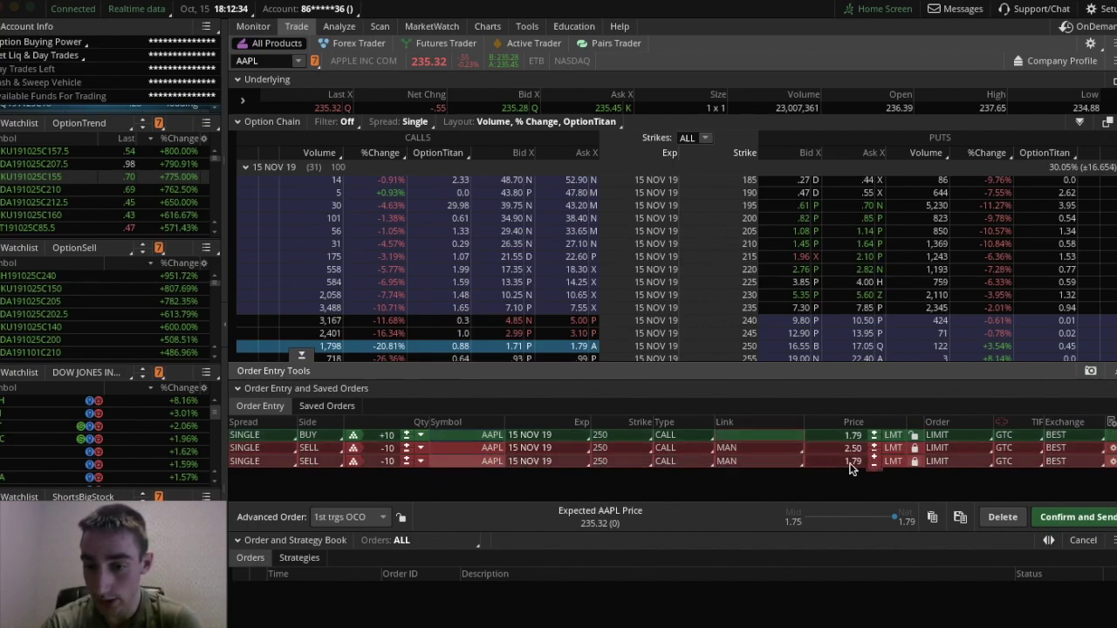
{"action": "left_click", "coordinate": [938, 461]}
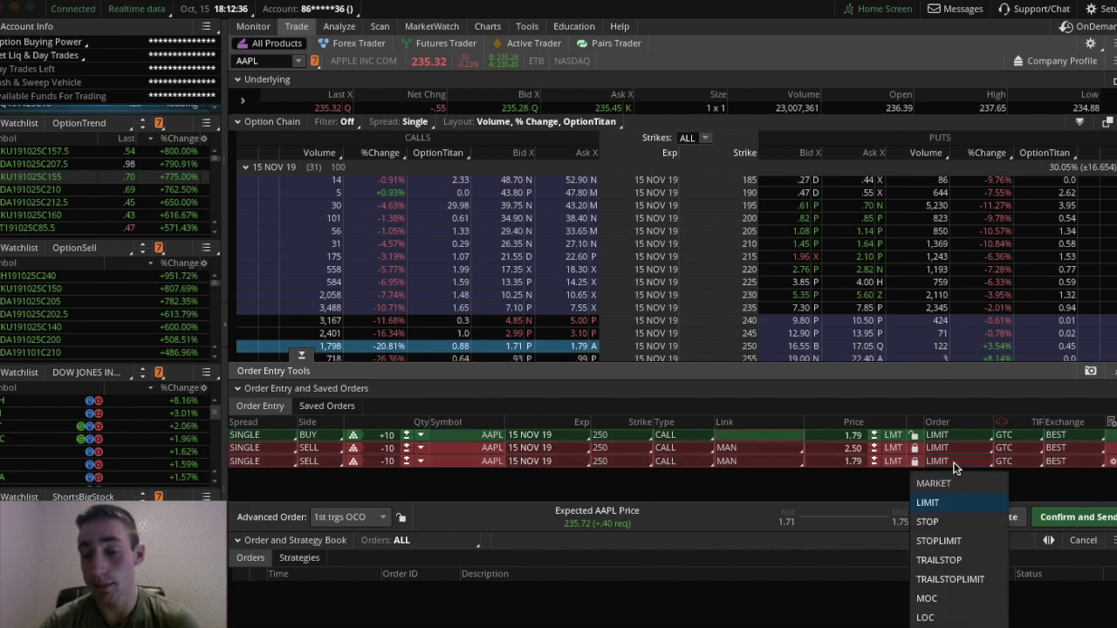
{"action": "left_click", "coordinate": [967, 568]}
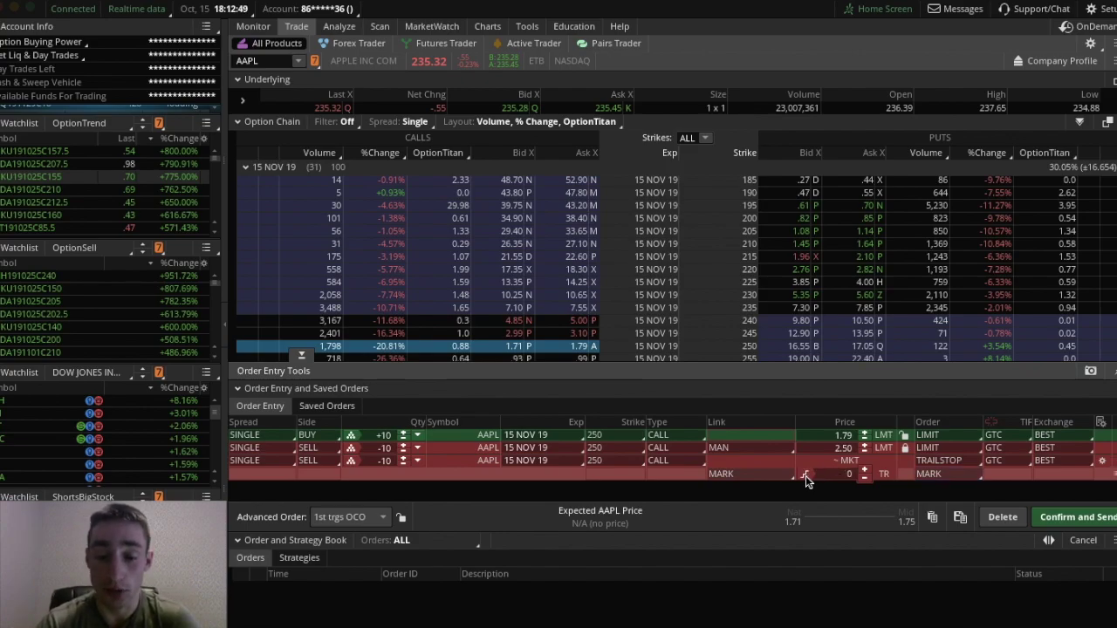
Switch the trailing stop's offset to a percentage and set it to -10.00%.
{"action": "left_click", "coordinate": [805, 475]}
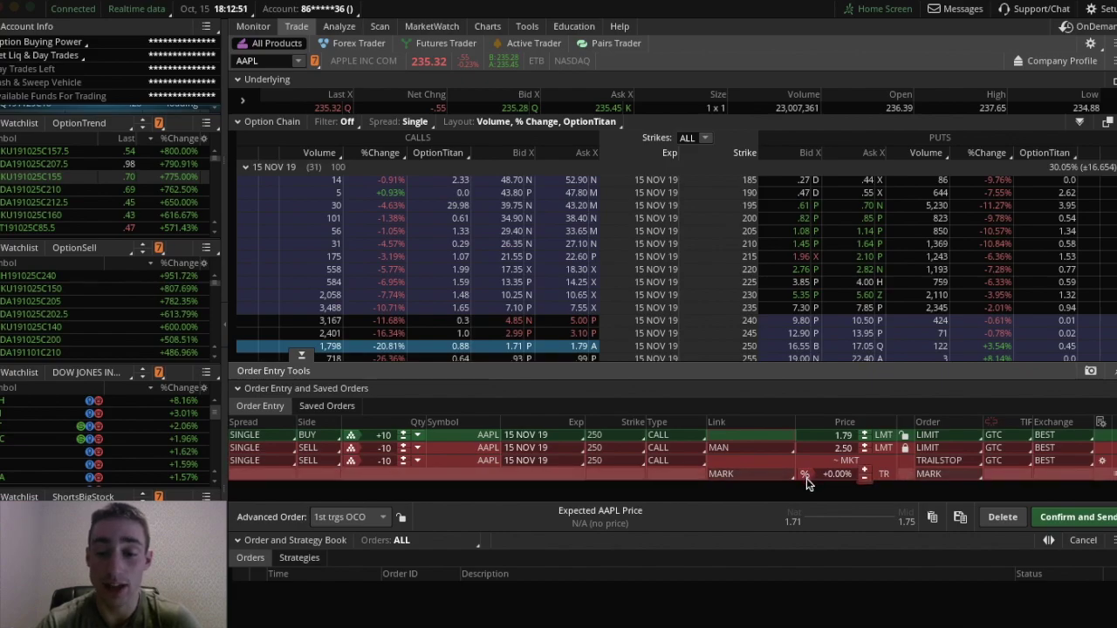
{"action": "left_click", "coordinate": [834, 474]}
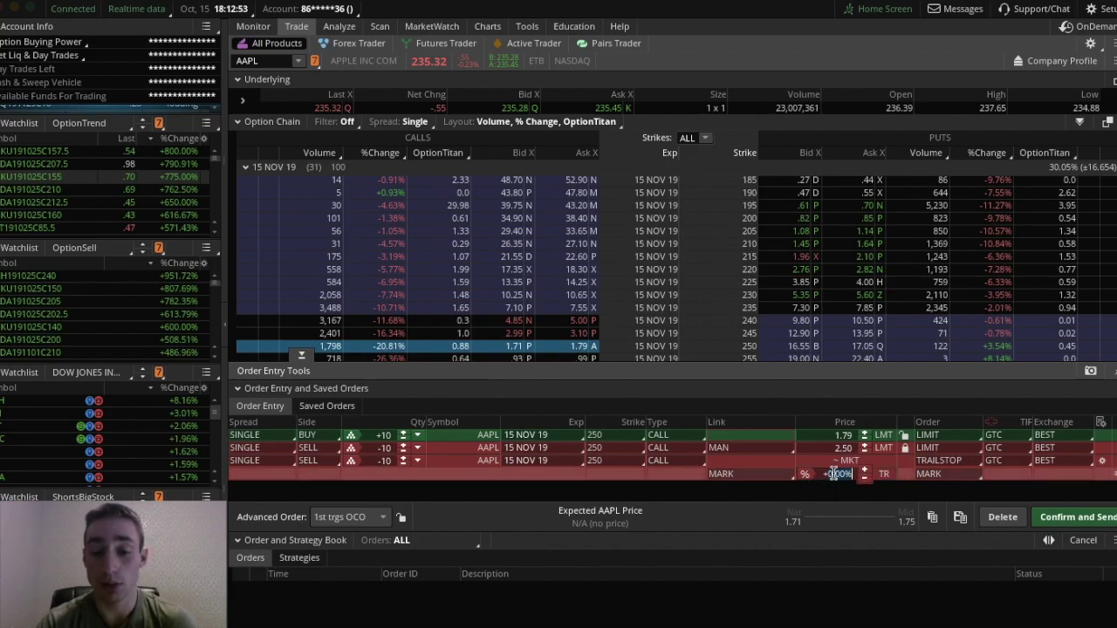
{"action": "type", "text": "+10"}
{"action": "key", "text": "Return"}
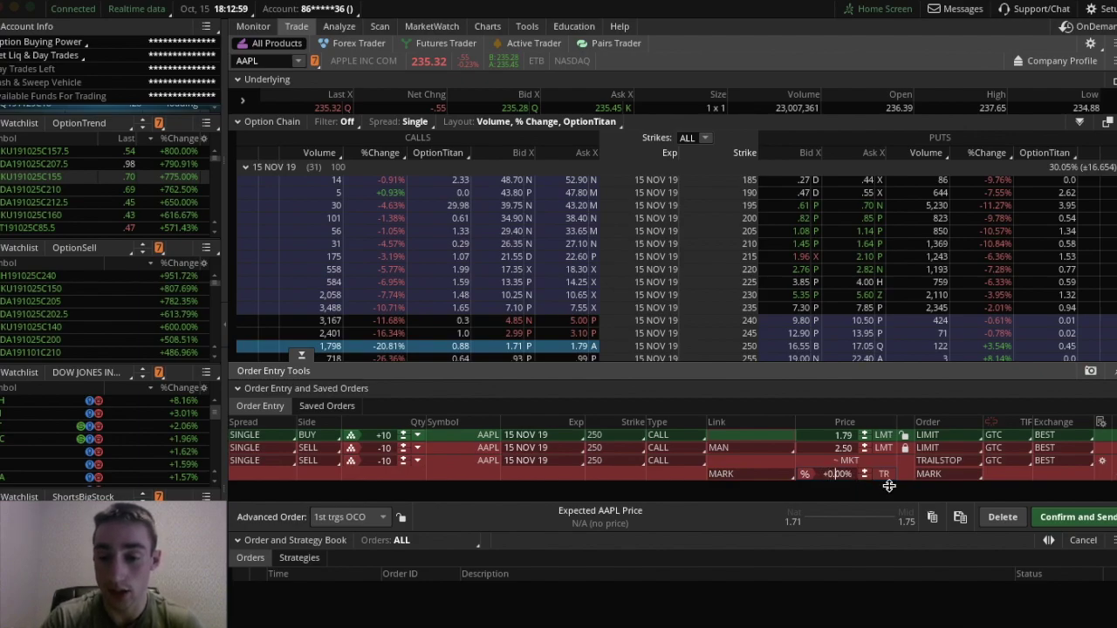
{"action": "scroll", "coordinate": [865, 477], "scroll_direction": "down", "scroll_amount": 7}
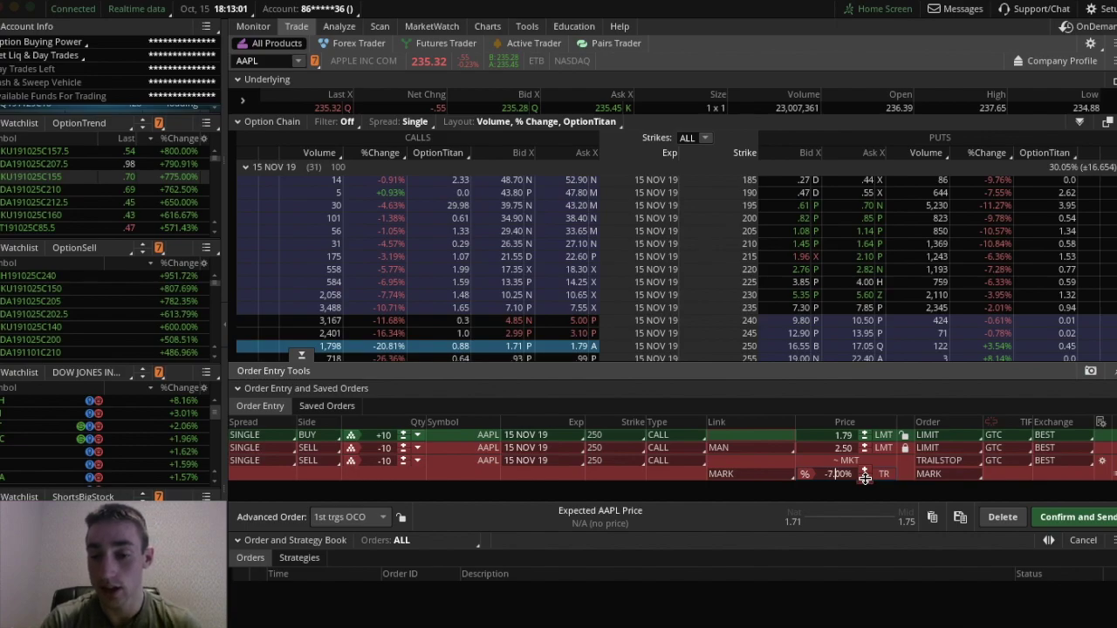
{"action": "scroll", "coordinate": [865, 476], "scroll_direction": "down", "scroll_amount": 1}
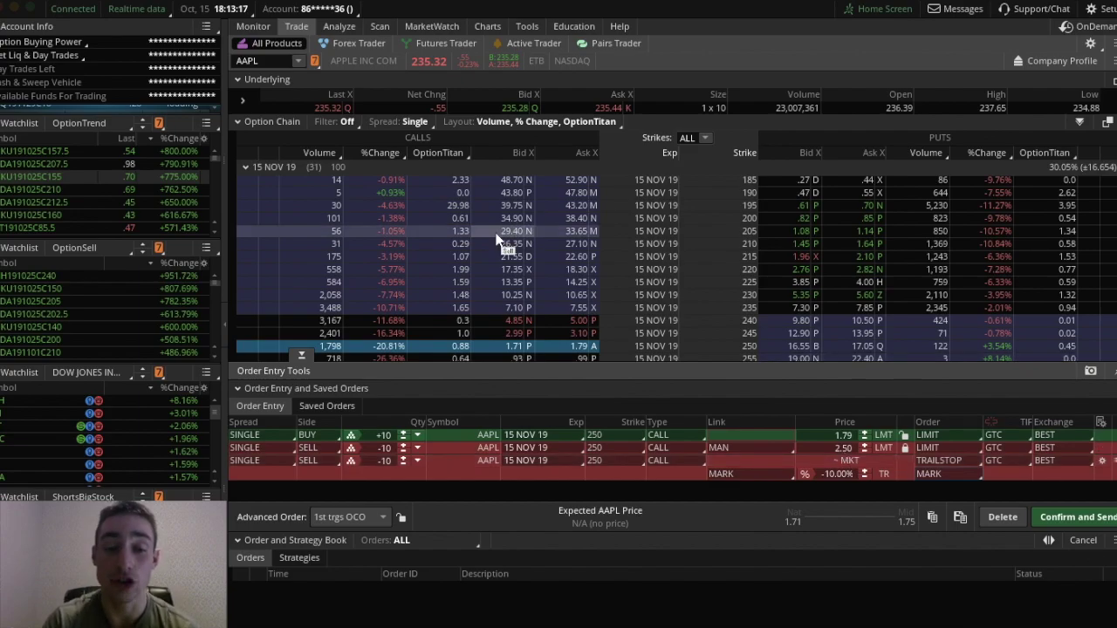
Collapse the order entry area and review the AAPL price chart alongside the option chain.
{"action": "left_click_drag", "start_coordinate": [301, 355], "coordinate": [303, 580]}
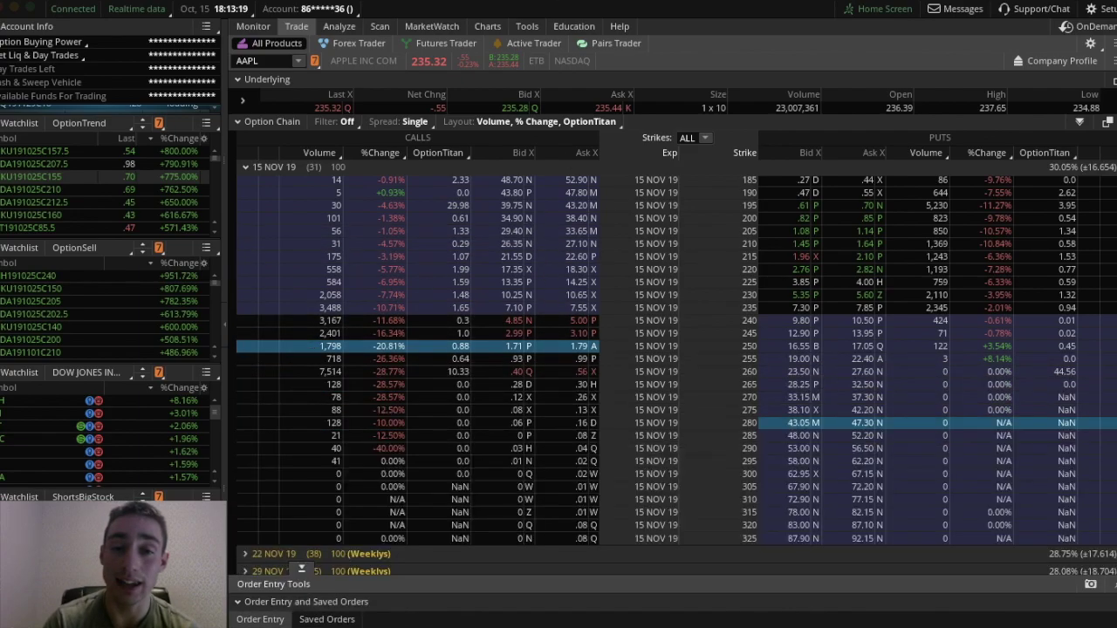
{"action": "left_click", "coordinate": [486, 26]}
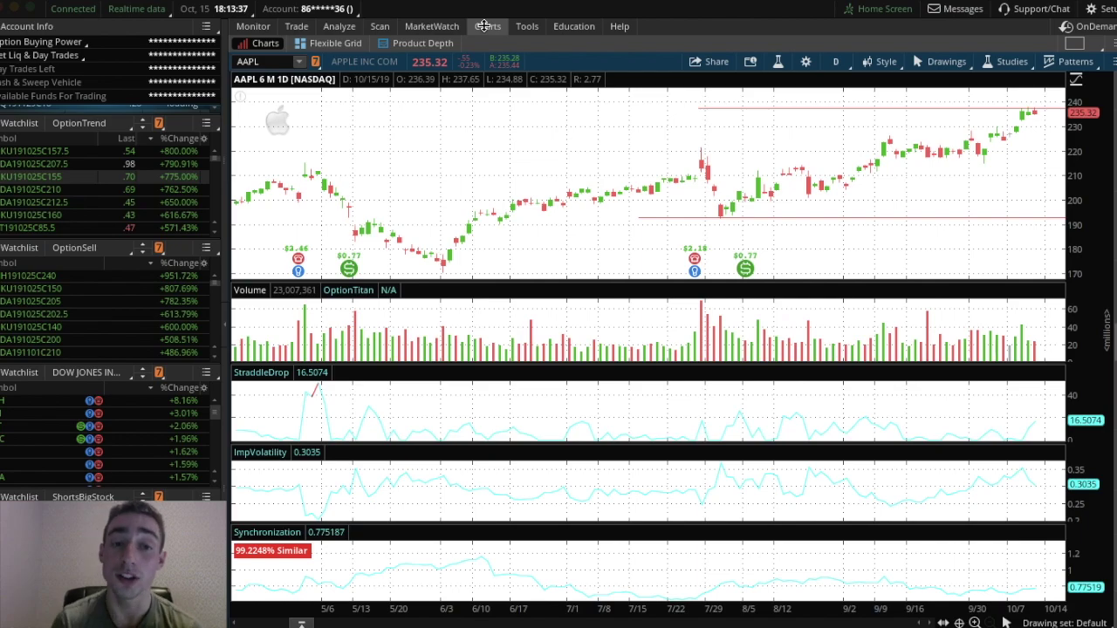
{"action": "left_click", "coordinate": [296, 26]}
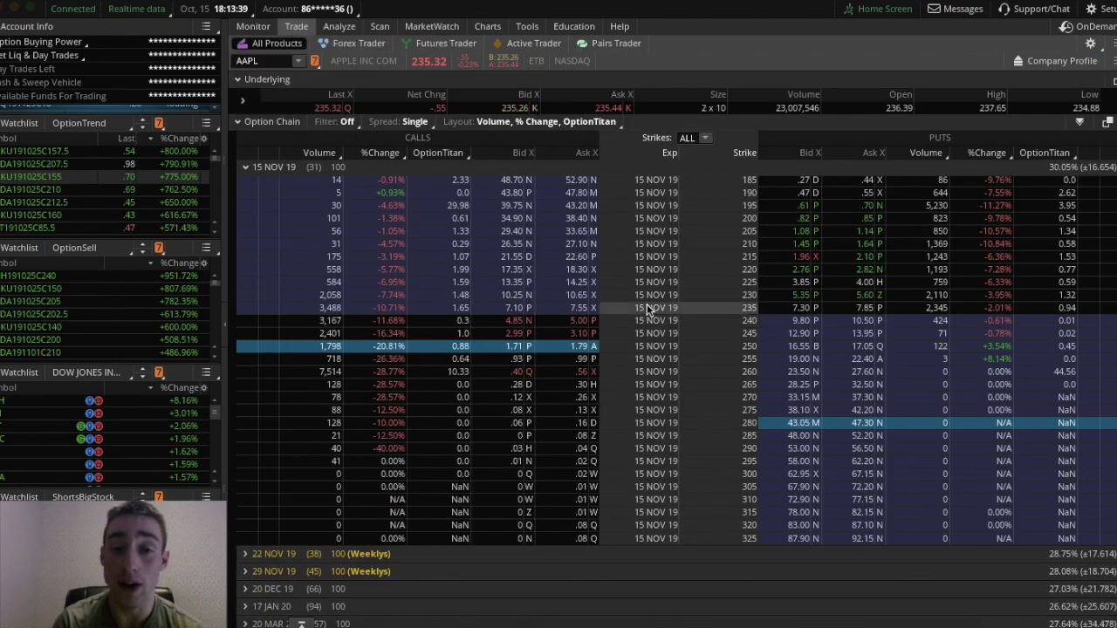
{"action": "mouse_move", "coordinate": [482, 29]}
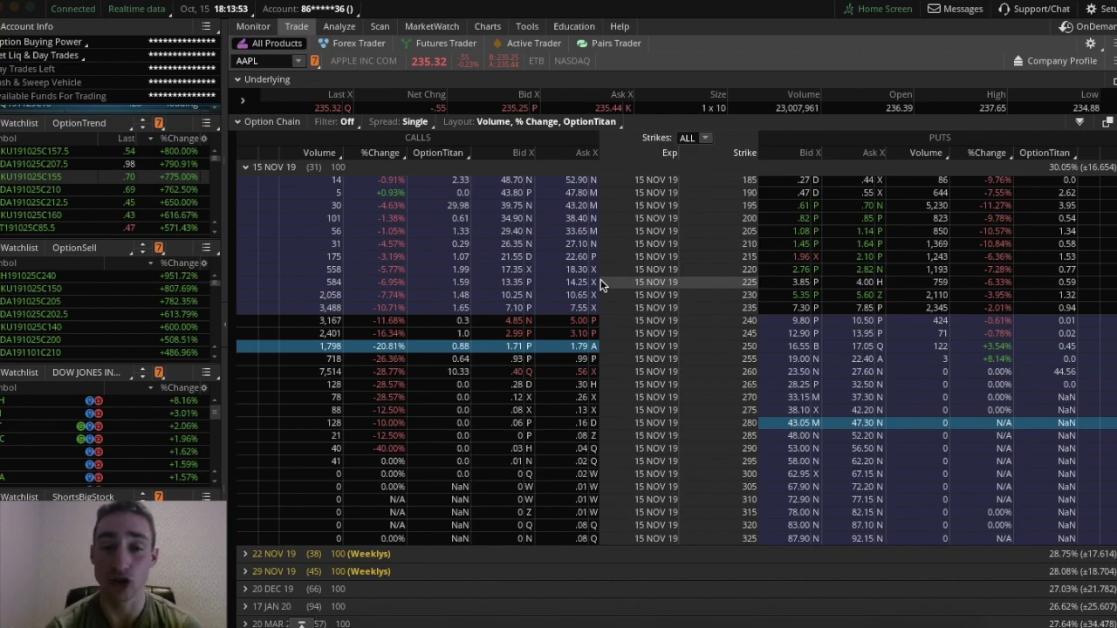
{"action": "left_click", "coordinate": [485, 26]}
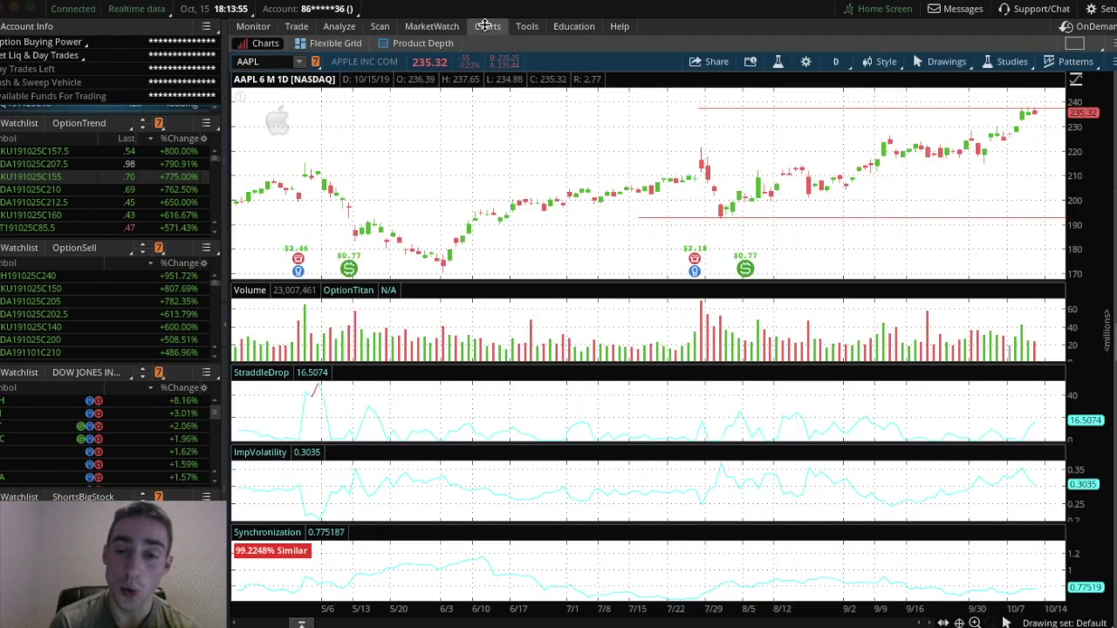